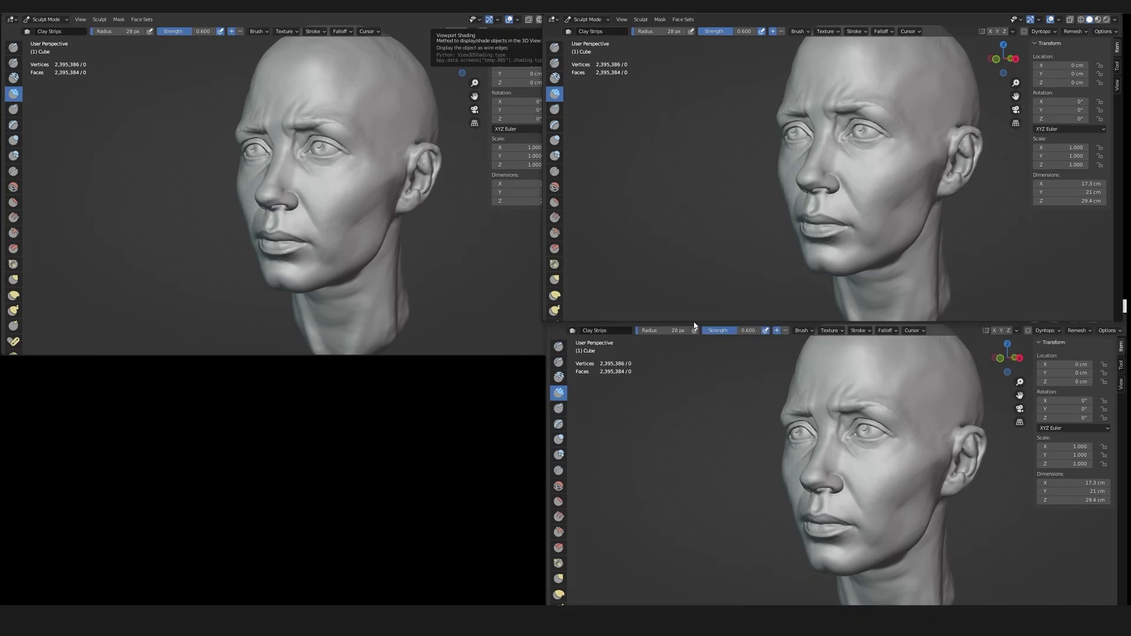
# - Shrink the top-left view, duplicate it into a new window, and tile it in the bottom-left quarter
pyautogui.moveTo(507, 354); pyautogui.dragTo(509, 327)
pyautogui.click(626, 318)
pyautogui.moveTo(687, 507)
pyautogui.click(766, 560)
pyautogui.moveTo(412, 286); pyautogui.dragTo(127, 305)
pyautogui.click(867, 313)
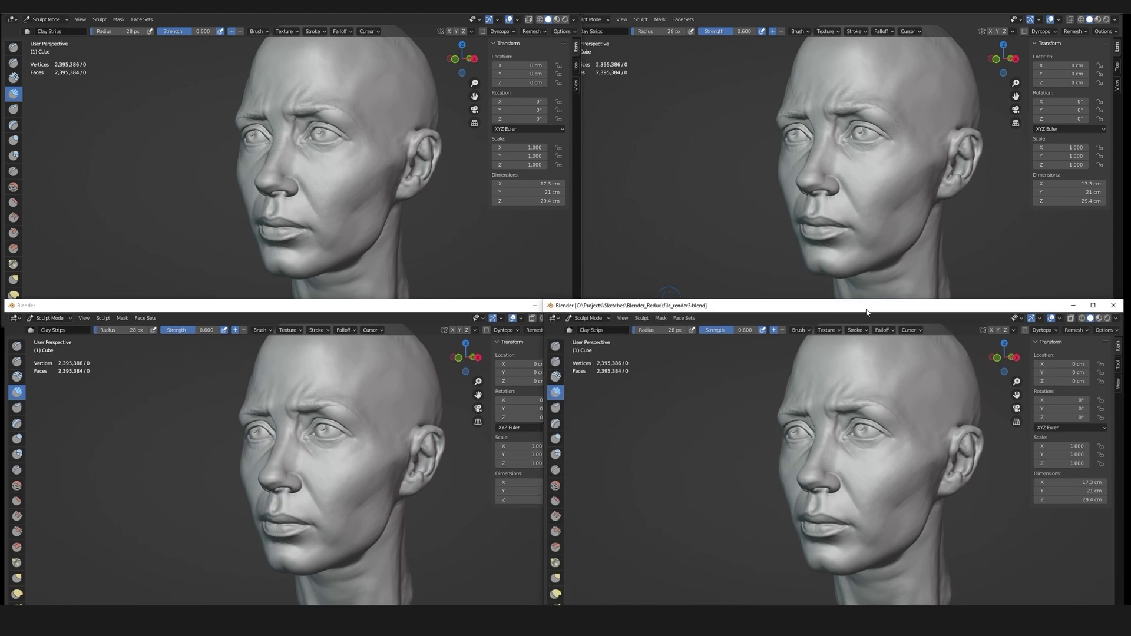
pyautogui.moveTo(867, 313); pyautogui.dragTo(872, 312)
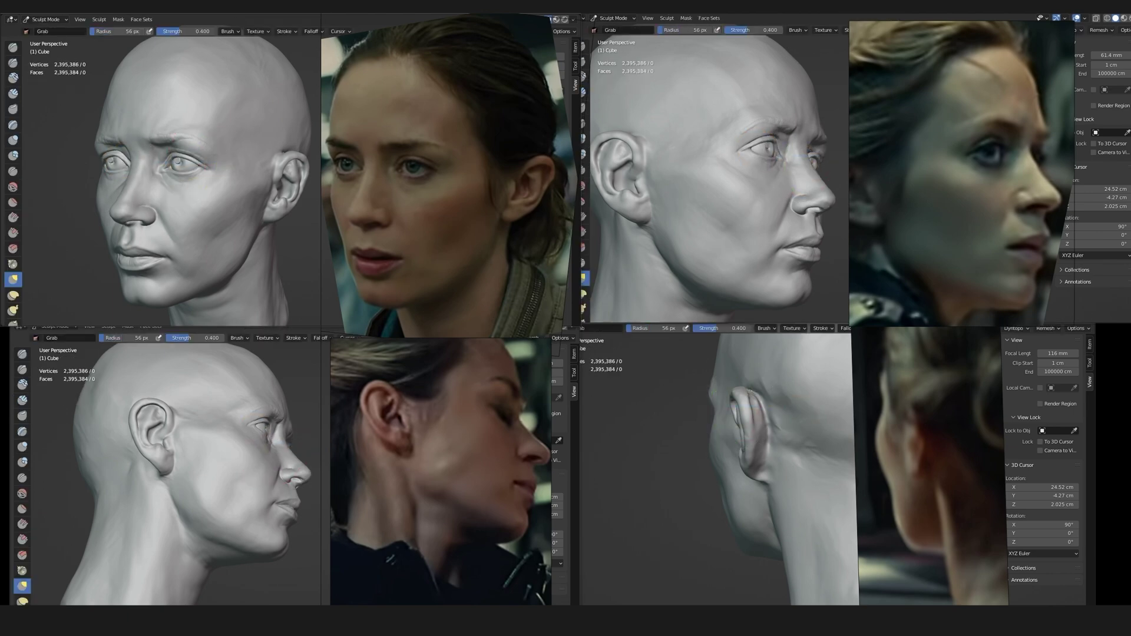
# - Cycle through the Fill/Deepen and Grab brushes, ending on Clay Strips
pyautogui.hotkey('shift', 'f')
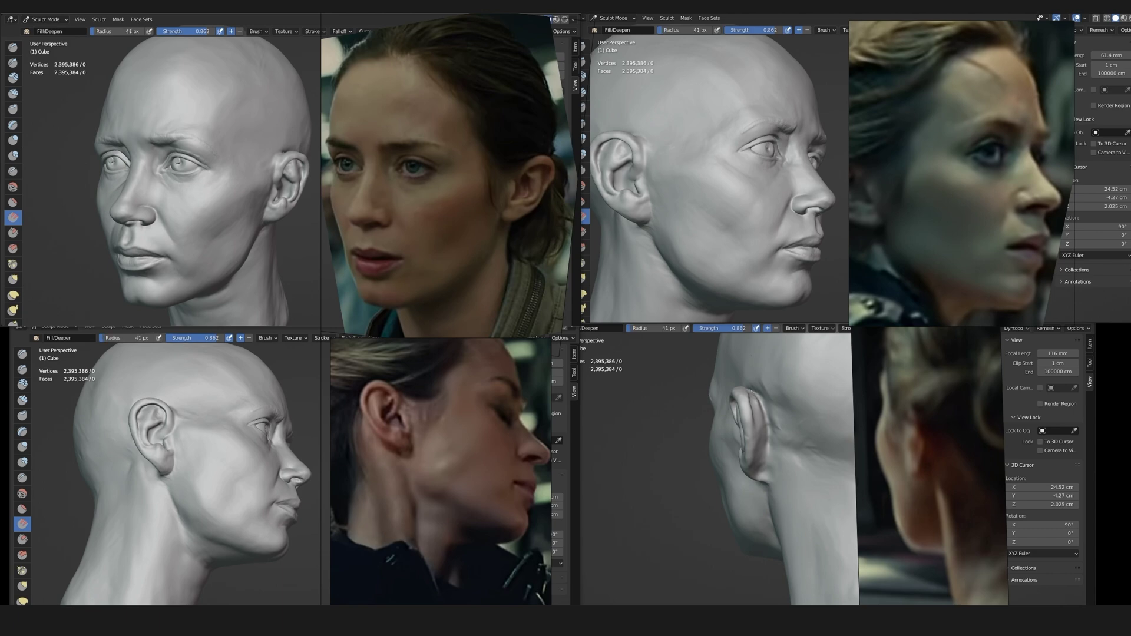
pyautogui.press('g')
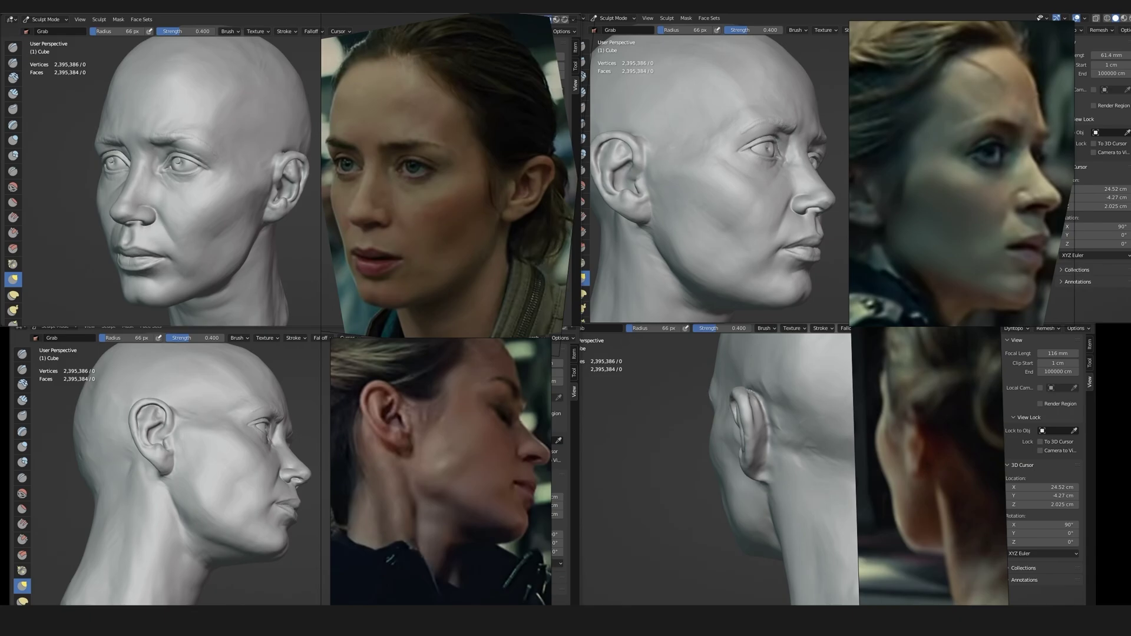
pyautogui.press('c')
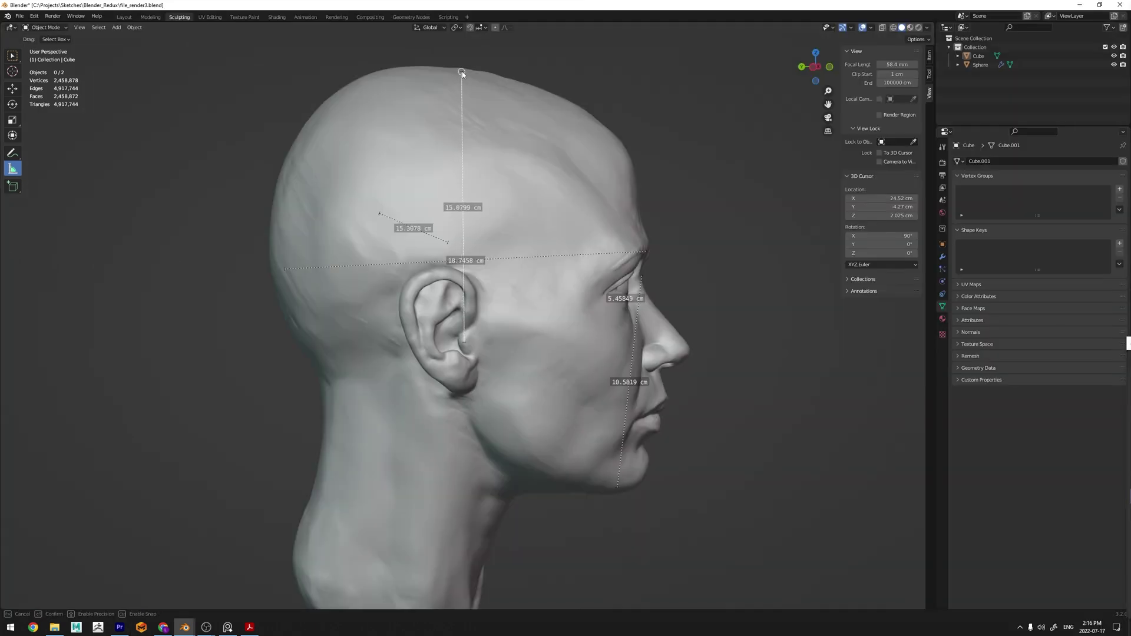
# - Set a ruler endpoint at the top of the skull, then orbit to a front view
pyautogui.moveTo(465, 72); pyautogui.dragTo(465, 72)
pyautogui.moveTo(813, 324); pyautogui.dragTo(758, 334, button='middle')
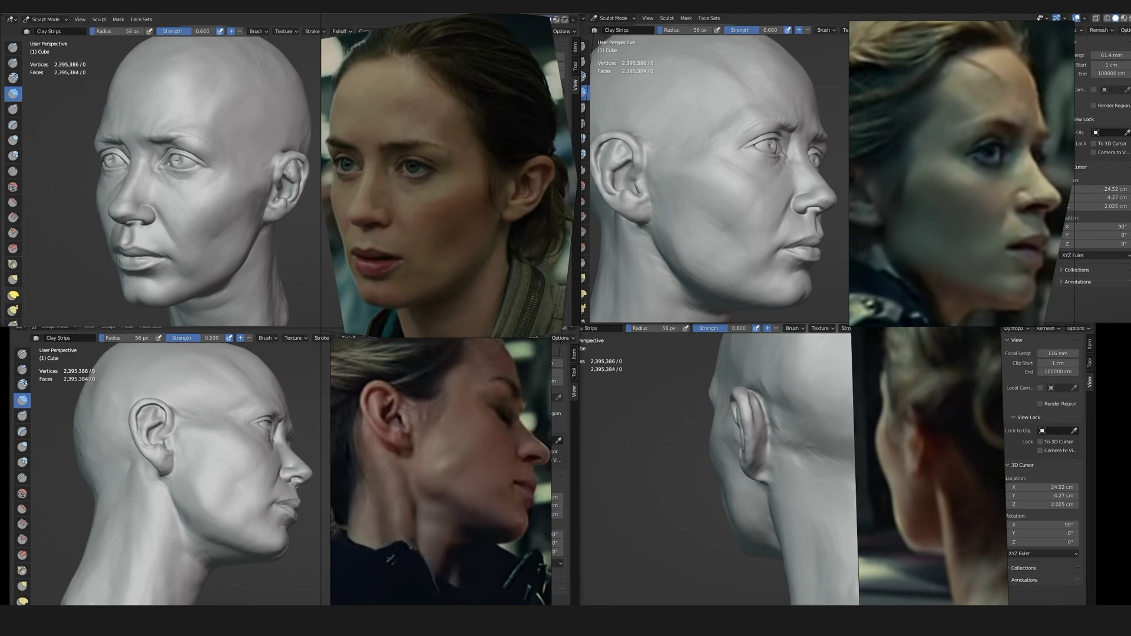
# - Select the Fill/Deepen brush and enlarge its radius to 112 px
pyautogui.click(13, 217)
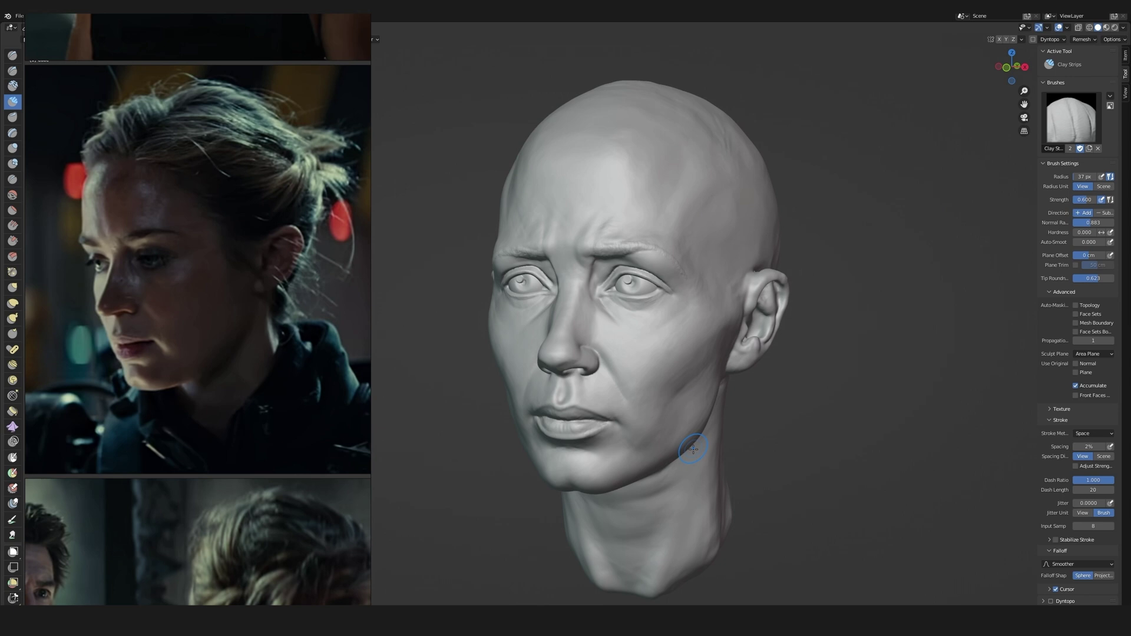
pyautogui.moveTo(639, 204)
pyautogui.mouseDown(button='middle')
pyautogui.moveTo(680, 202)
pyautogui.moveTo(606, 270)
pyautogui.moveTo(644, 207)
pyautogui.mouseUp(button='middle')
pyautogui.press('f')
pyautogui.click(603, 244)
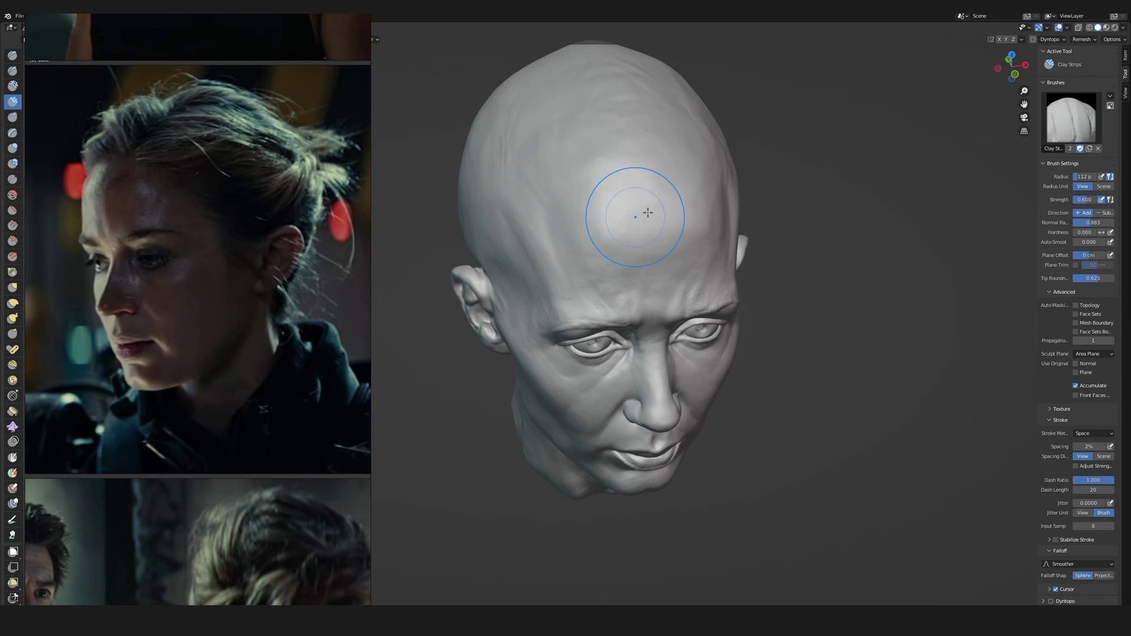
pyautogui.moveTo(649, 159)
pyautogui.mouseDown(button='middle')
pyautogui.moveTo(660, 153)
pyautogui.moveTo(641, 160)
pyautogui.moveTo(674, 188)
pyautogui.moveTo(672, 241)
pyautogui.moveTo(690, 260)
pyautogui.mouseUp(button='middle')
# - Reduce the brush radius to 64 px and view the forehead from above
pyautogui.press('f')
pyautogui.click(597, 263)
pyautogui.moveTo(635, 292)
pyautogui.mouseDown(button='middle')
pyautogui.moveTo(616, 292)
pyautogui.moveTo(666, 182)
pyautogui.mouseUp(button='middle')
pyautogui.scroll(4, 654, 189)
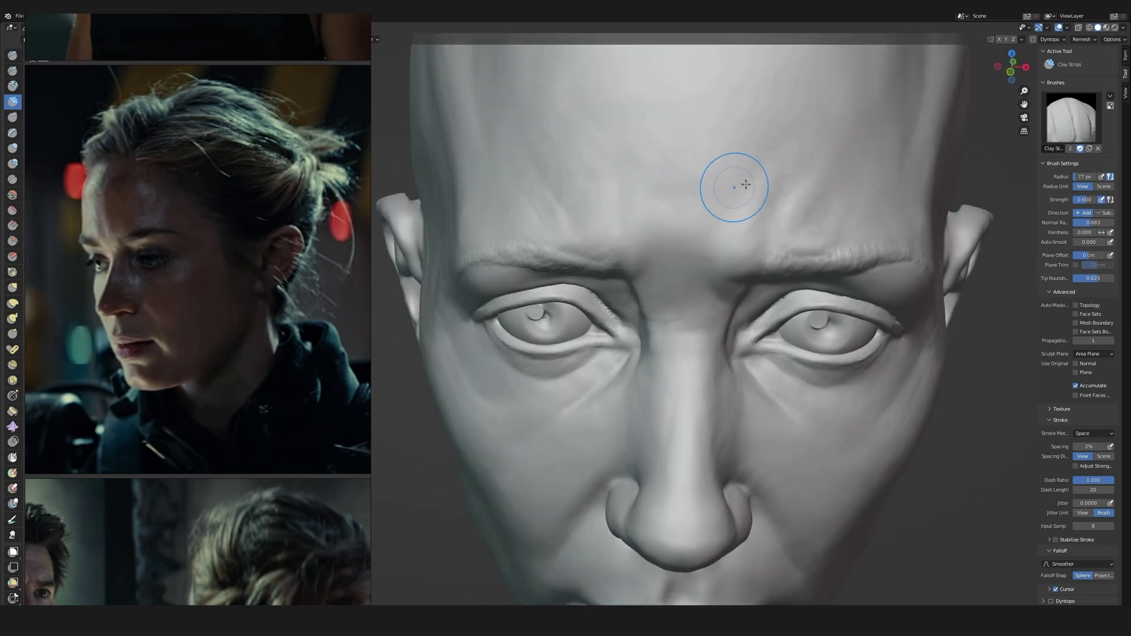
pyautogui.scroll(-4, 787, 118)
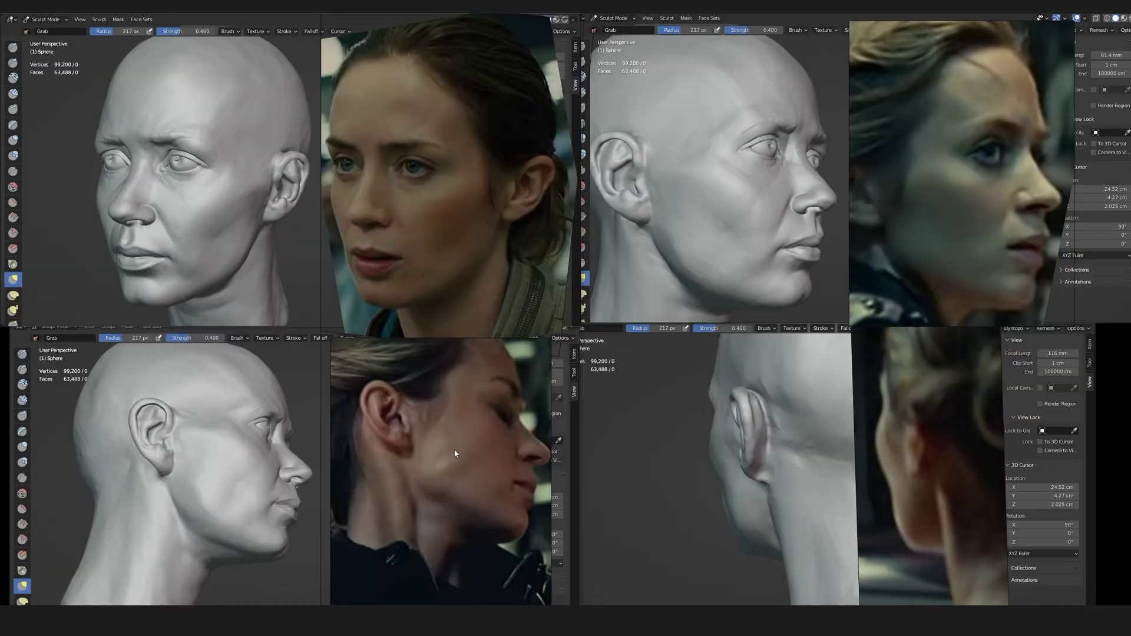
# - Back in Object Mode, move the eyeball slightly sideways, then deselect the eyes
pyautogui.press('Tab')
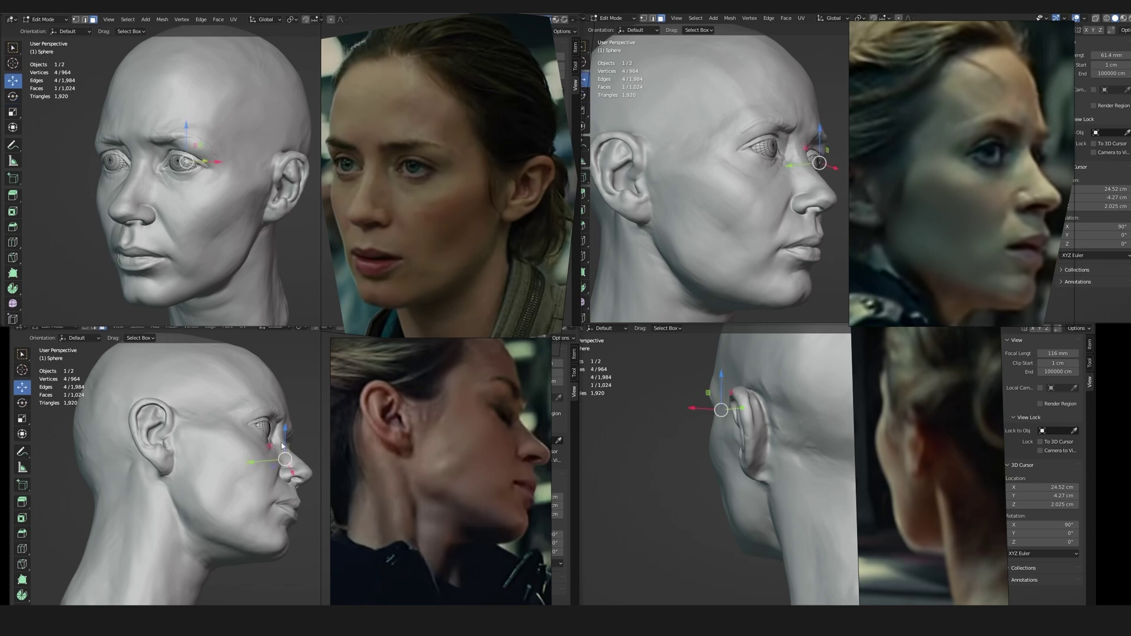
pyautogui.press('Tab')
pyautogui.hotkey('shift', 'space')
pyautogui.press('g')
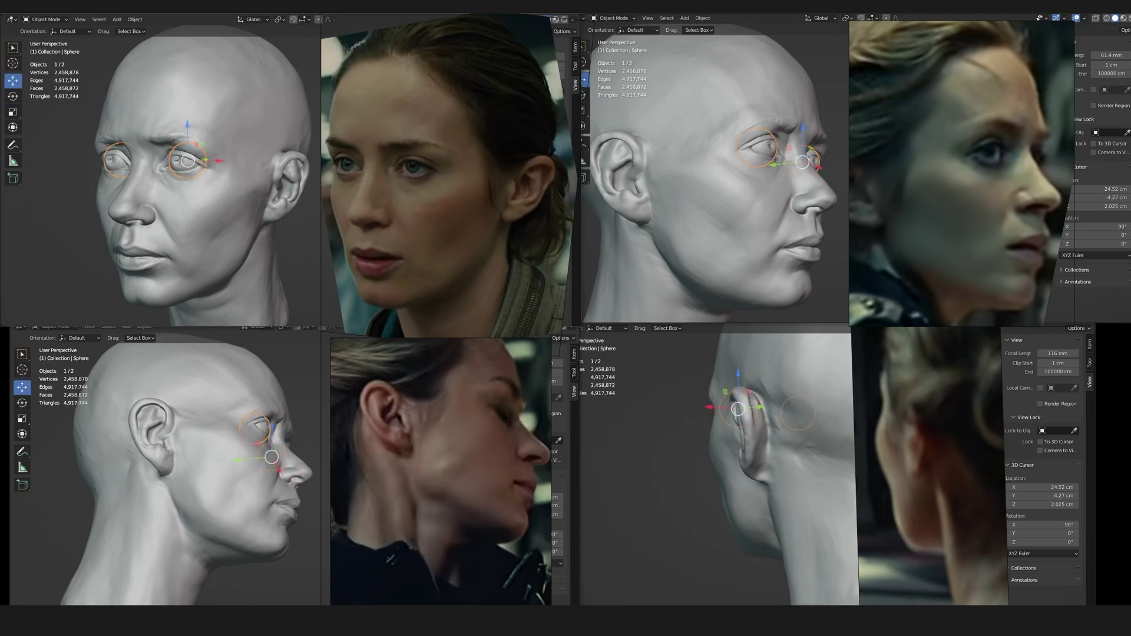
pyautogui.moveTo(187, 160); pyautogui.dragTo(188, 163)
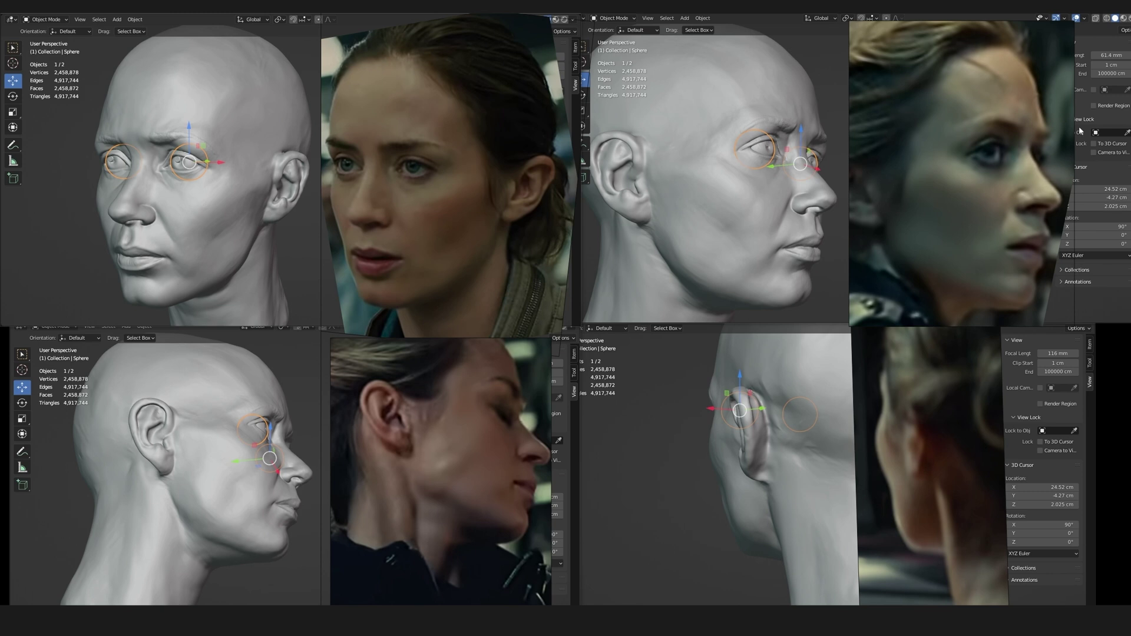
pyautogui.hotkey('alt', 'a')
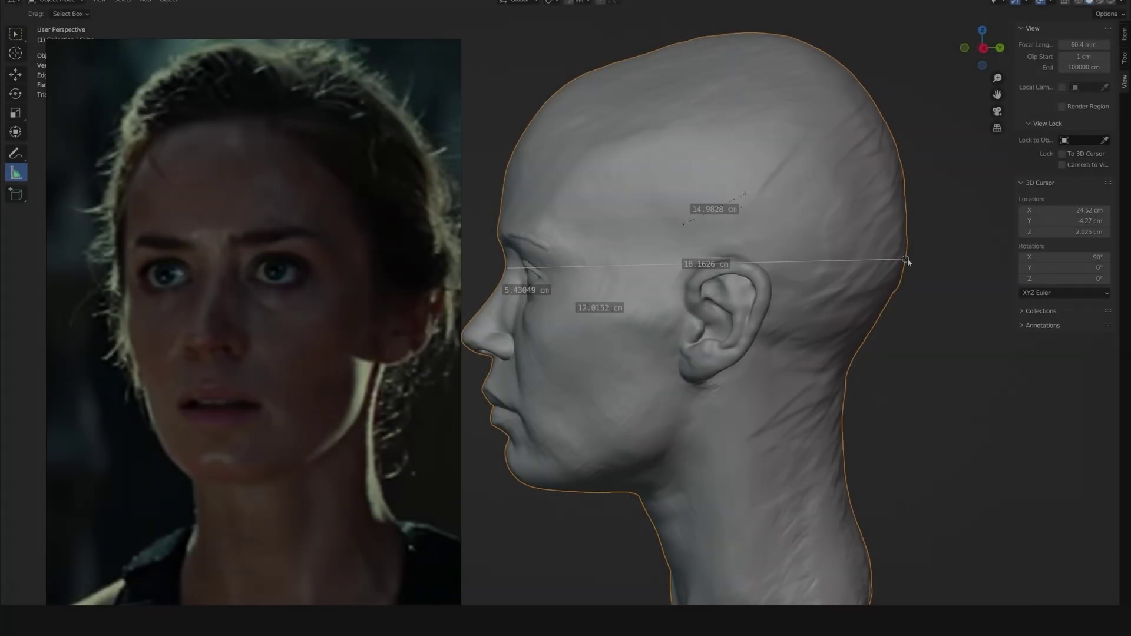
# - Orbit to see the back of the head and draw a ruler from the eye to the skull's back
pyautogui.moveTo(695, 321); pyautogui.dragTo(872, 316, button='middle')
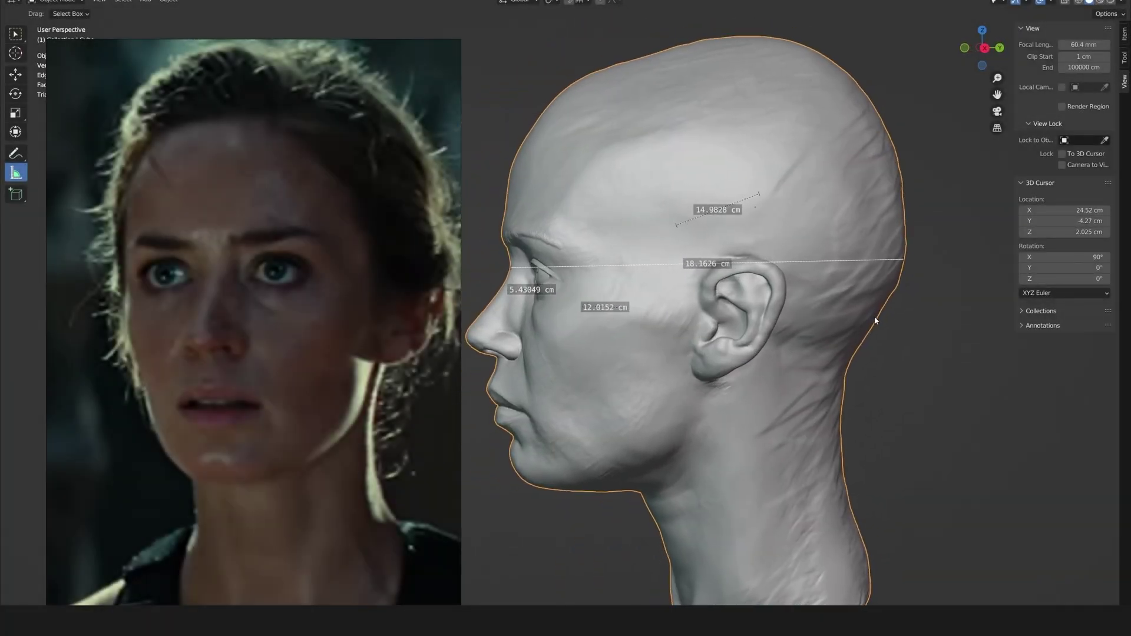
pyautogui.moveTo(656, 346); pyautogui.dragTo(794, 299, button='middle')
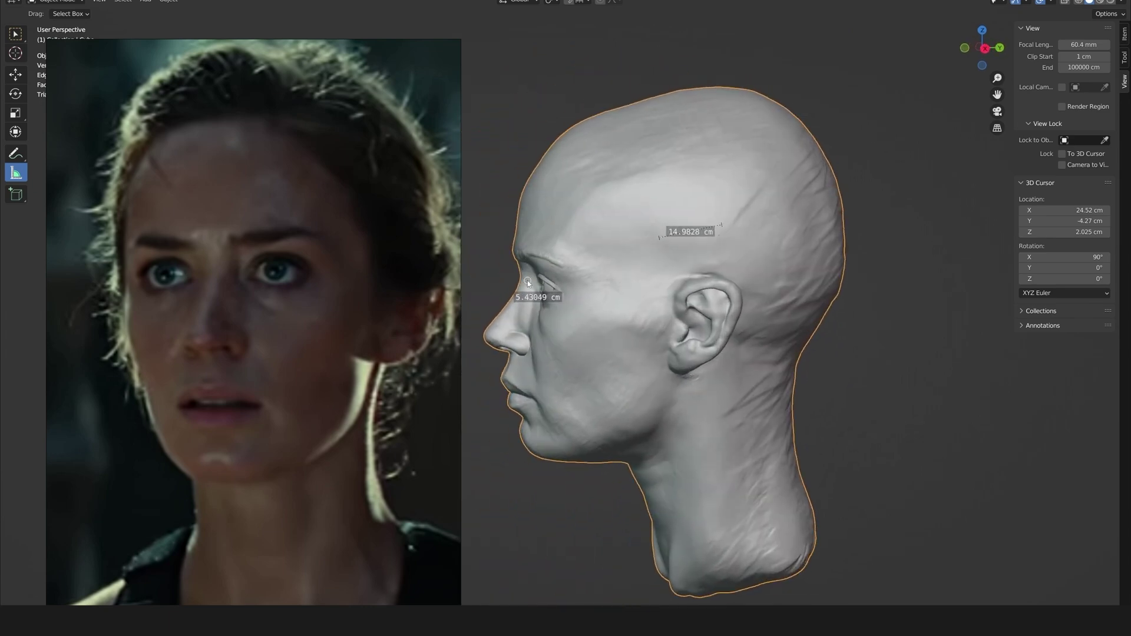
pyautogui.moveTo(522, 281); pyautogui.dragTo(833, 270)
pyautogui.moveTo(834, 270); pyautogui.dragTo(732, 307, button='middle')
# - Adjust the ruler endpoint to read 18.4893 cm and review the head from three-quarter view
pyautogui.scroll(3, 733, 308)
pyautogui.moveTo(650, 265); pyautogui.dragTo(662, 253)
pyautogui.moveTo(662, 253); pyautogui.dragTo(726, 324, button='middle')
pyautogui.scroll(-5, 557, 291)
pyautogui.scroll(5, 645, 323)
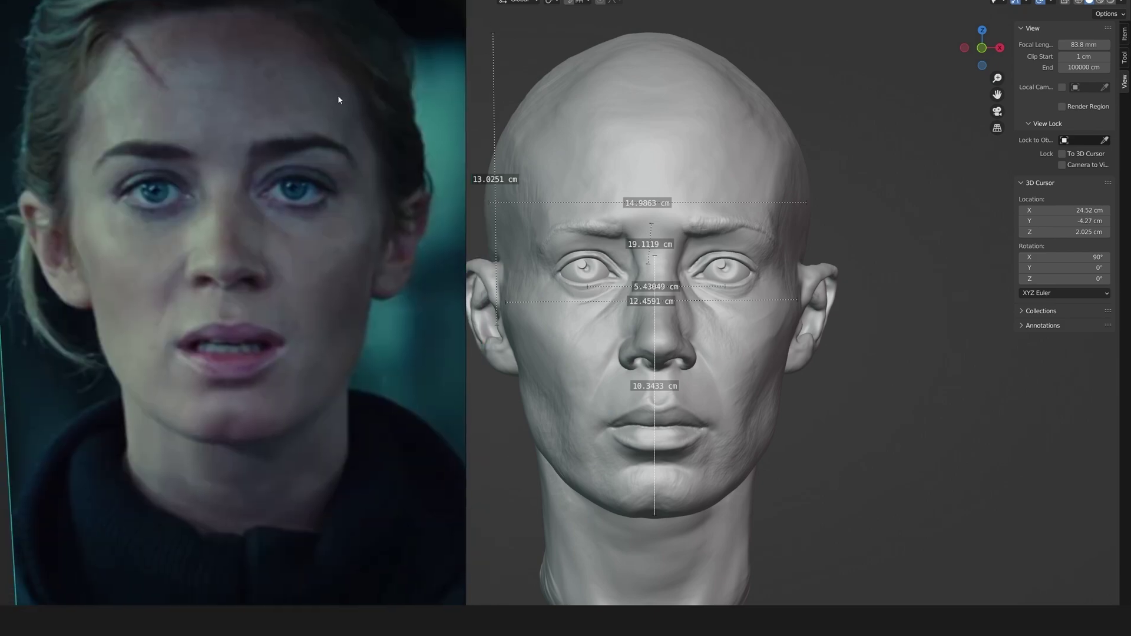
pyautogui.moveTo(889, 247)
pyautogui.mouseDown(button='middle')
pyautogui.moveTo(921, 253)
pyautogui.moveTo(862, 270)
pyautogui.mouseUp(button='middle')
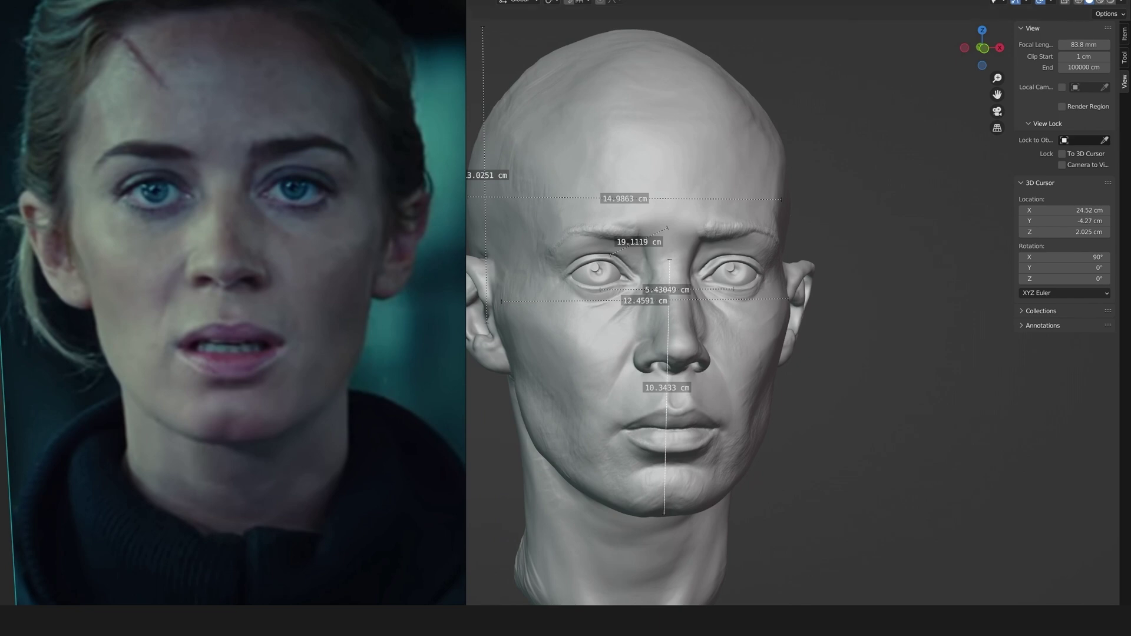